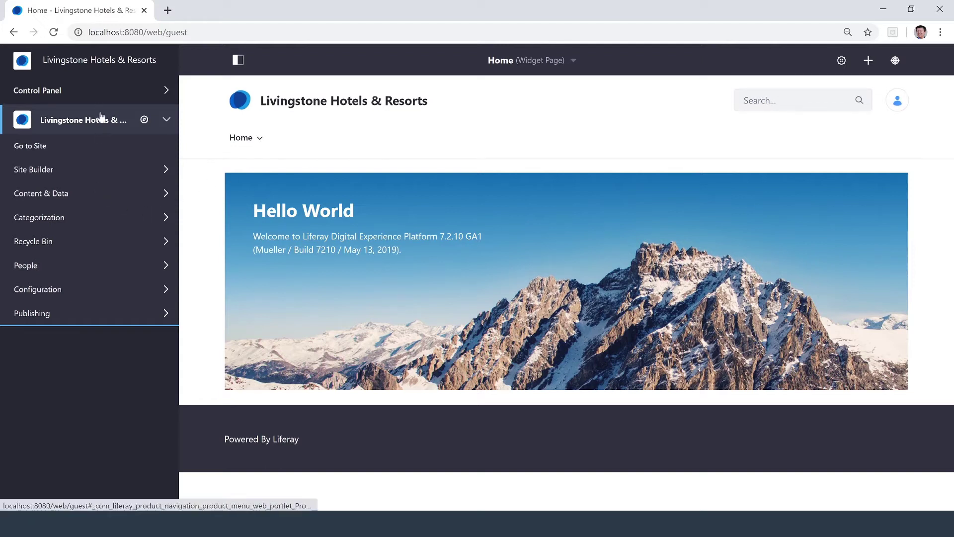
# Step: Go to the site's empty Documents and Media library and show the Add options
pyautogui.click(94, 195)
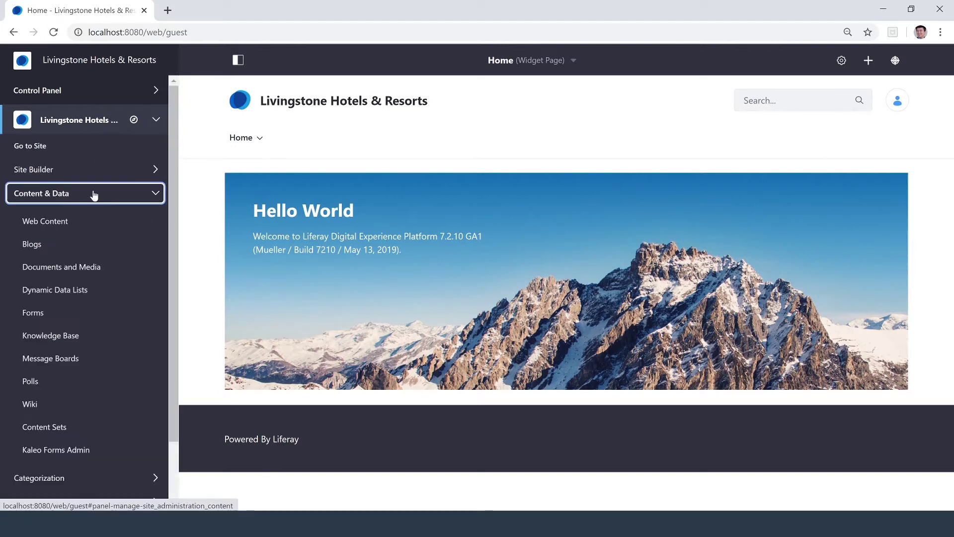
pyautogui.click(95, 268)
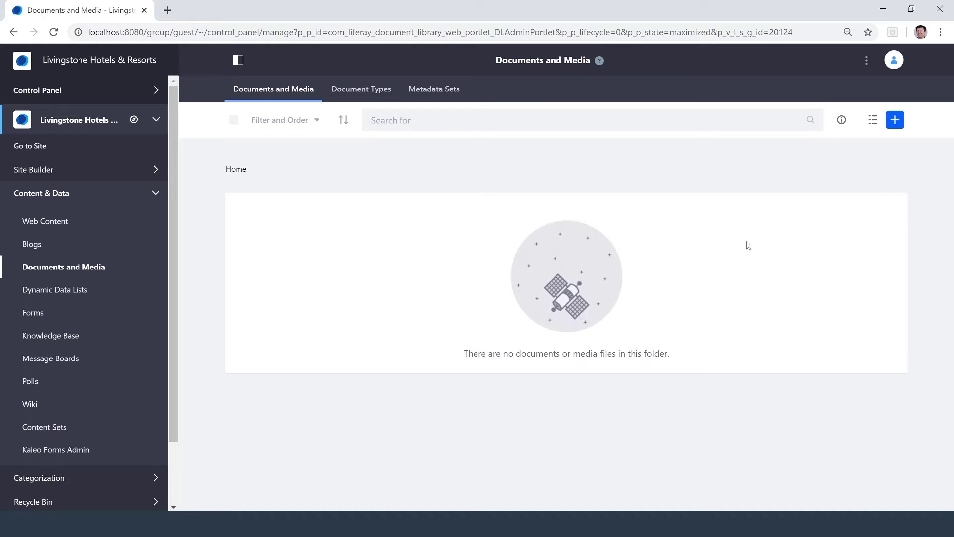
pyautogui.click(898, 122)
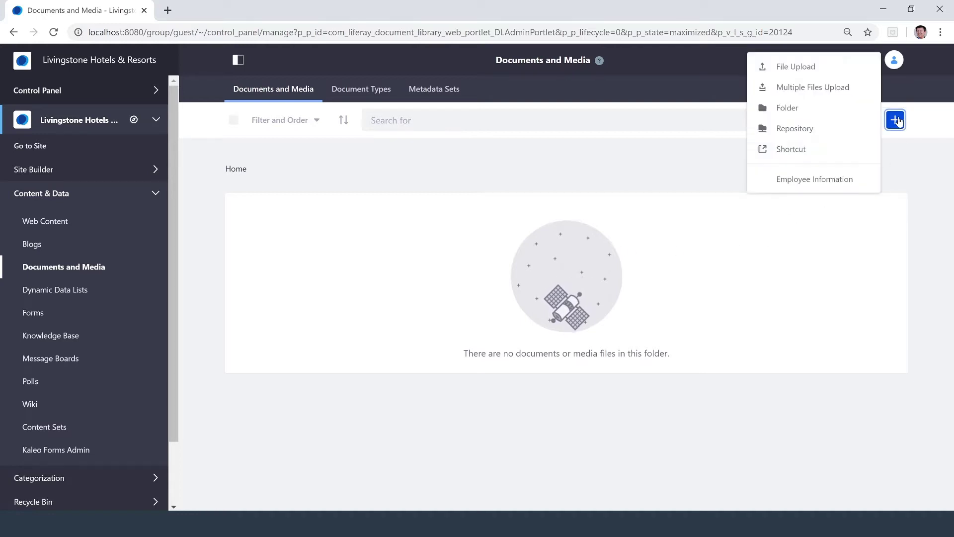
# Step: Start a file upload and choose the employee's PDF from the New Hire folder
pyautogui.click(861, 75)
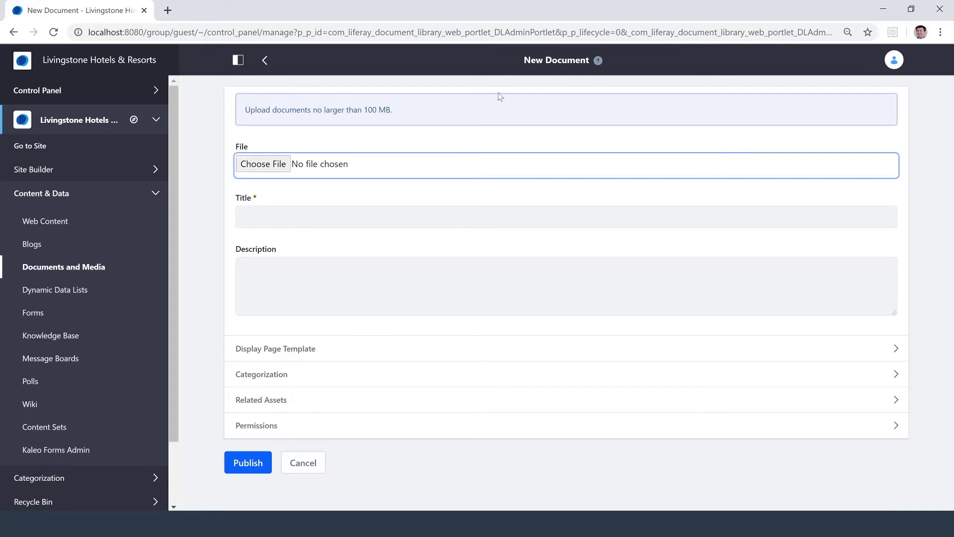
pyautogui.click(276, 166)
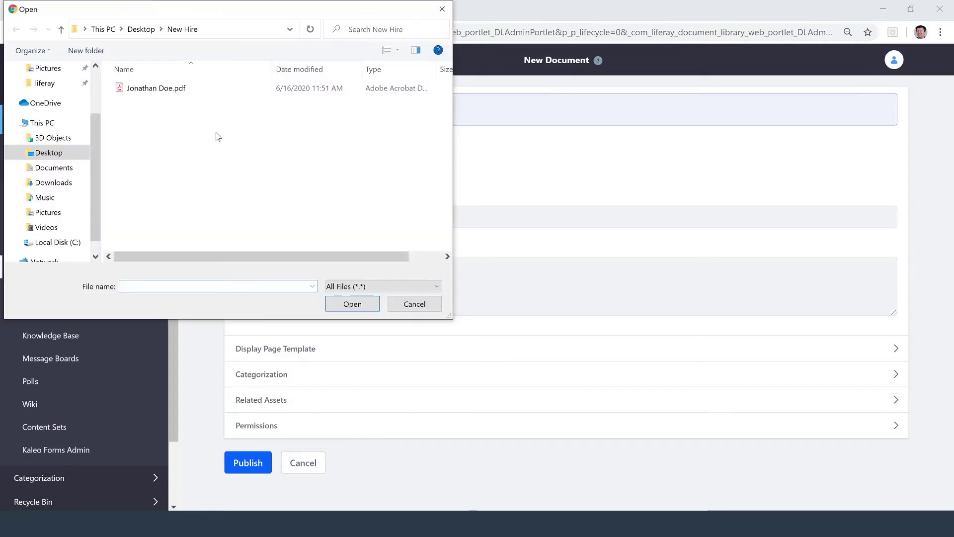
pyautogui.click(161, 91)
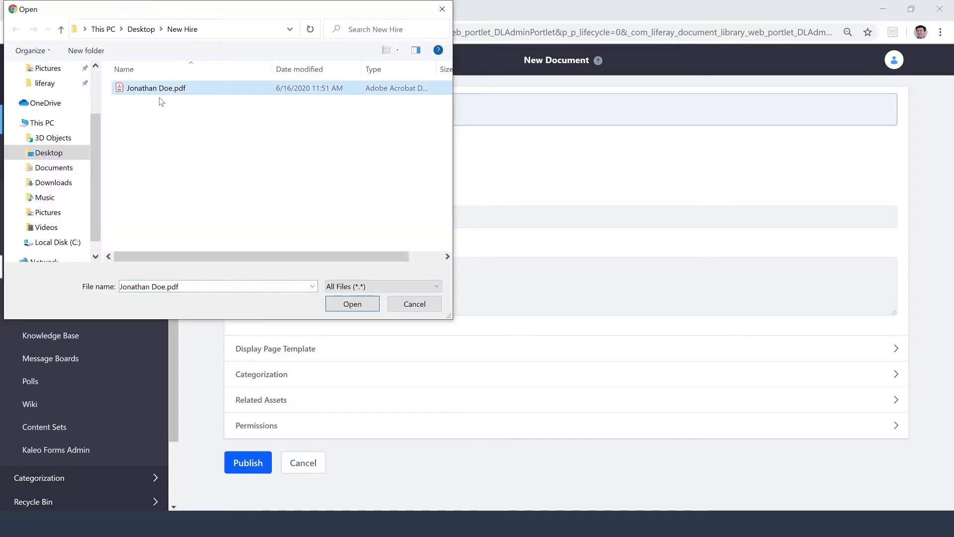
pyautogui.click(345, 307)
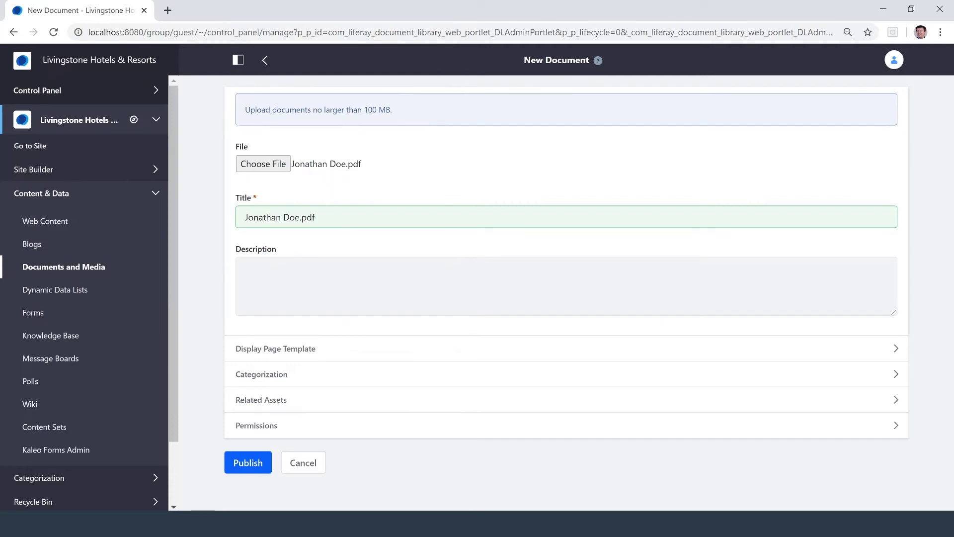
# Step: Change the title to the employee's name plus 'New Hire Form' and publish it
pyautogui.moveTo(315, 218); pyautogui.dragTo(299, 217)
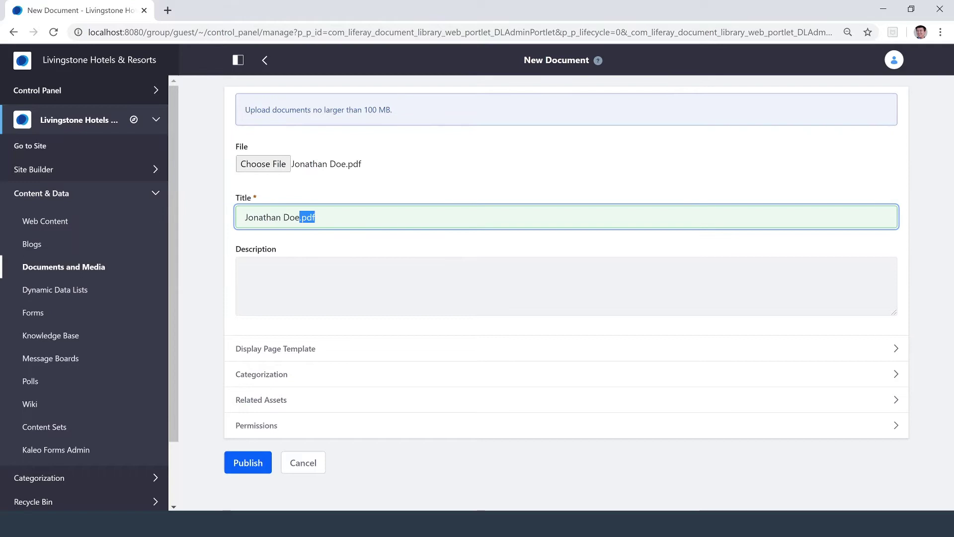
pyautogui.write('N')
pyautogui.press('Down')
pyautogui.press('Tab')
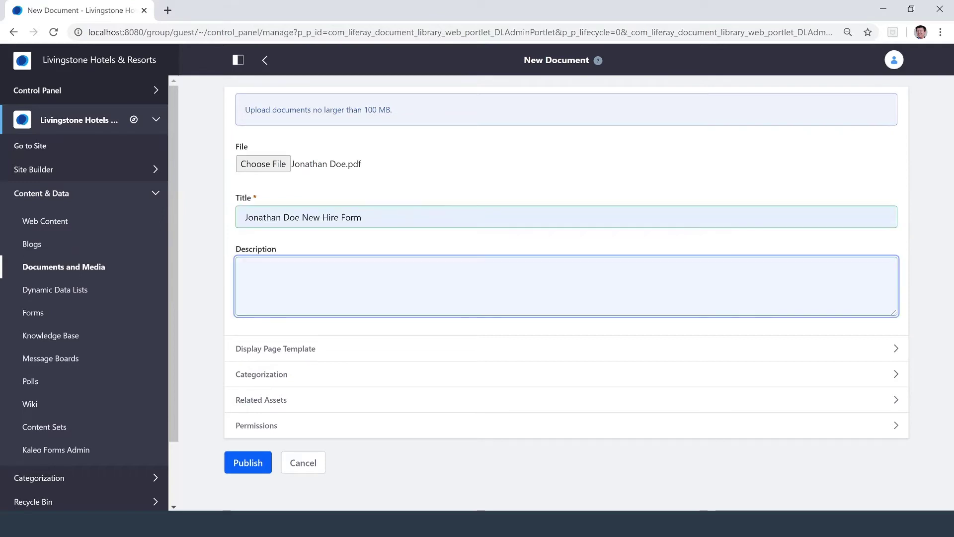
pyautogui.click(246, 463)
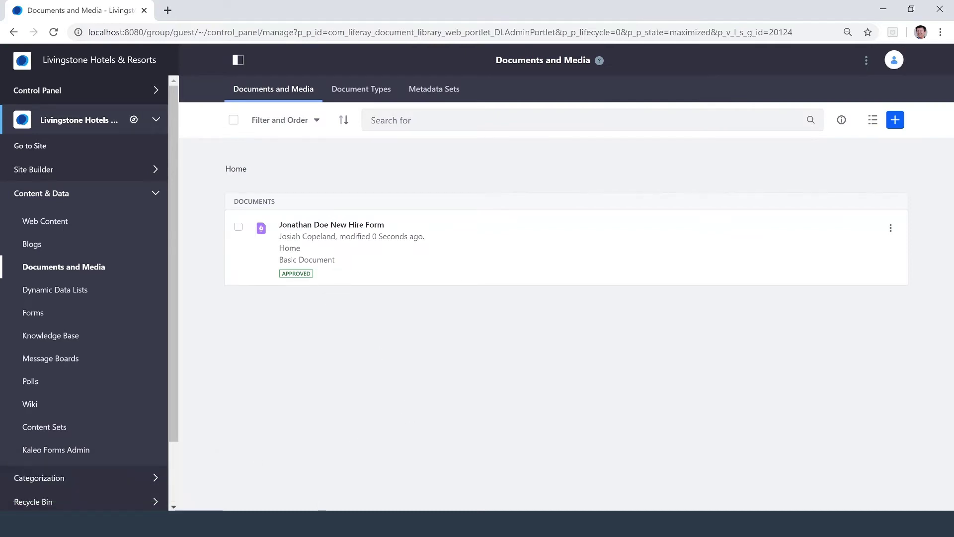
# Step: Post the comment 'Great job' on the New Hire Form, then return to the library list
pyautogui.click(320, 227)
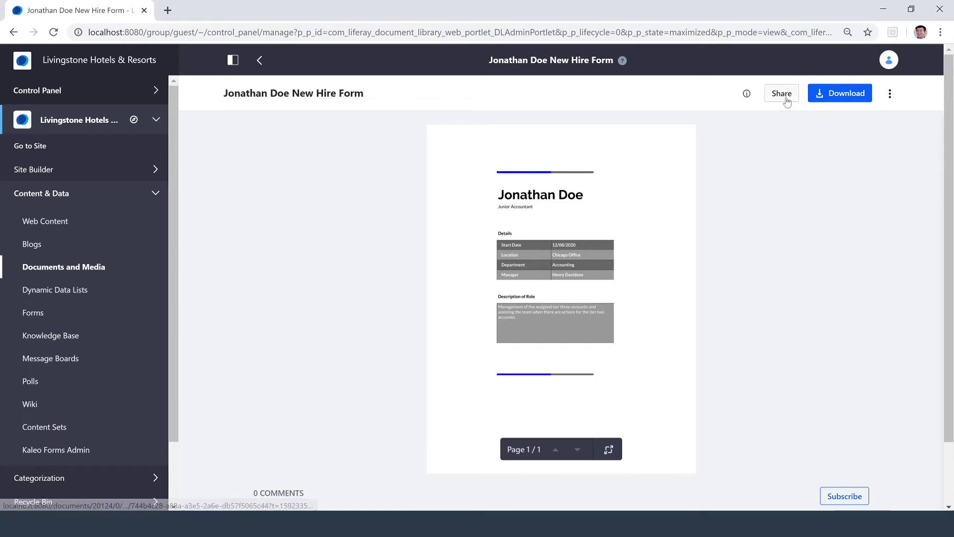
pyautogui.scroll(-2, 570, 303)
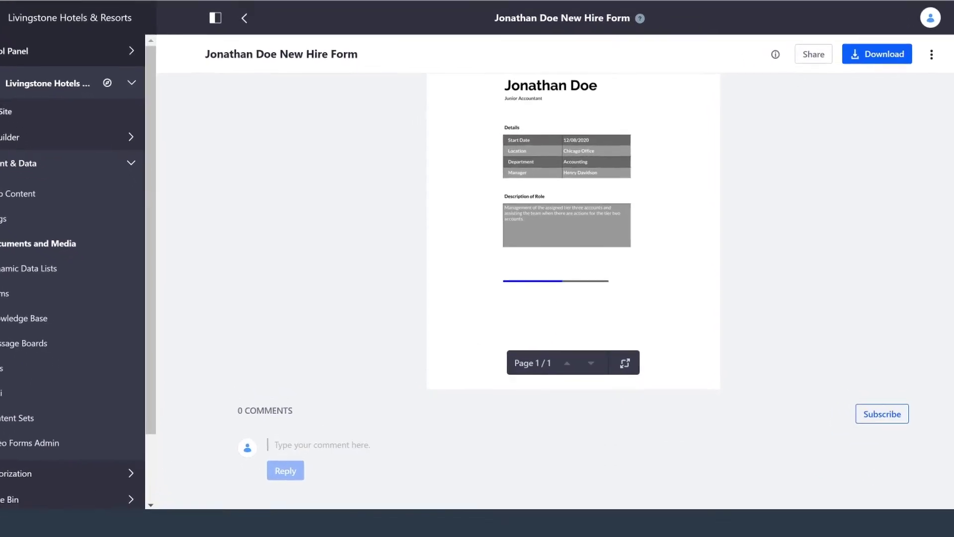
pyautogui.write('Great job!')
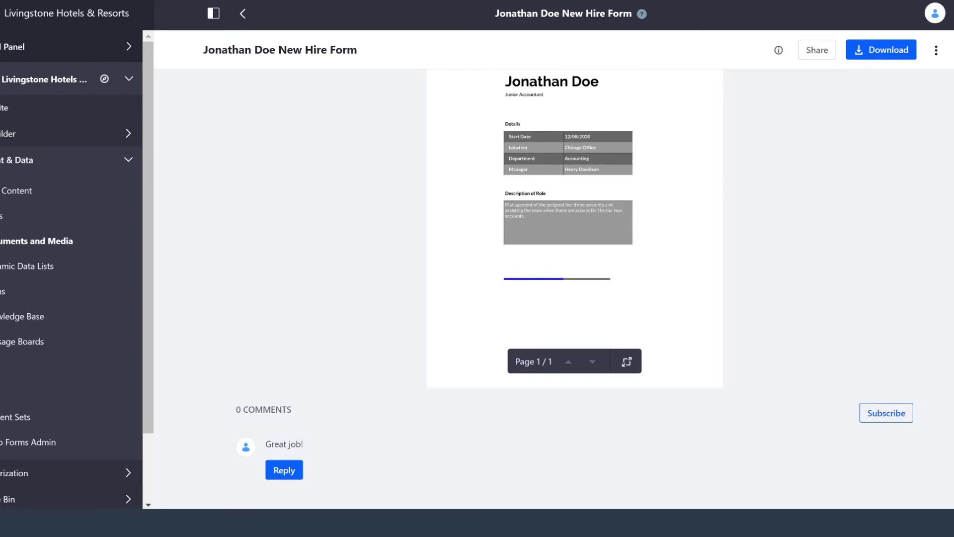
pyautogui.click(293, 469)
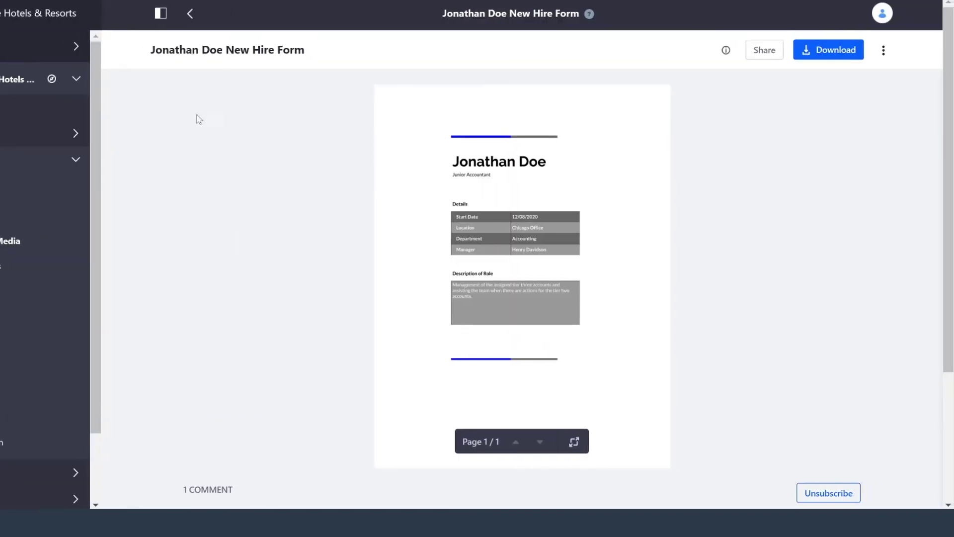
pyautogui.click(190, 14)
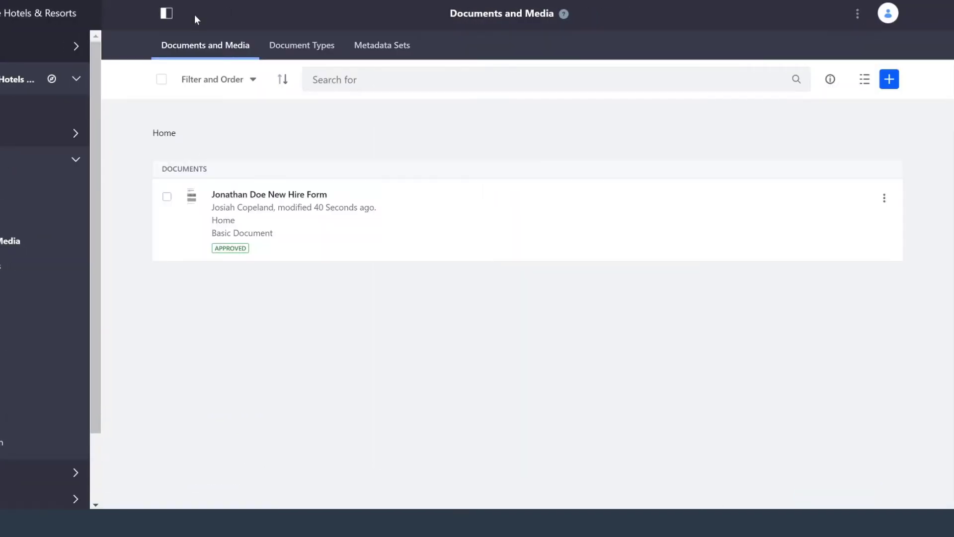
pyautogui.click(883, 197)
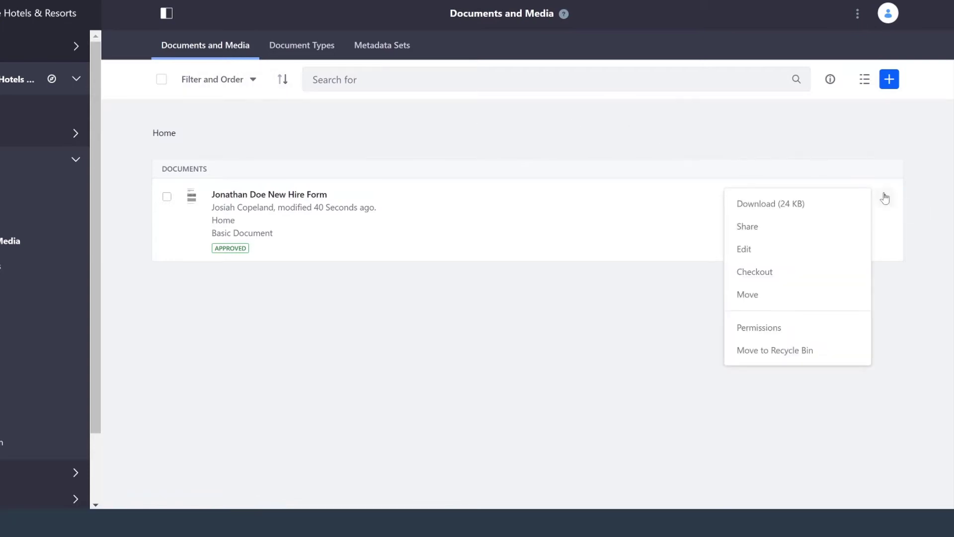
pyautogui.click(809, 229)
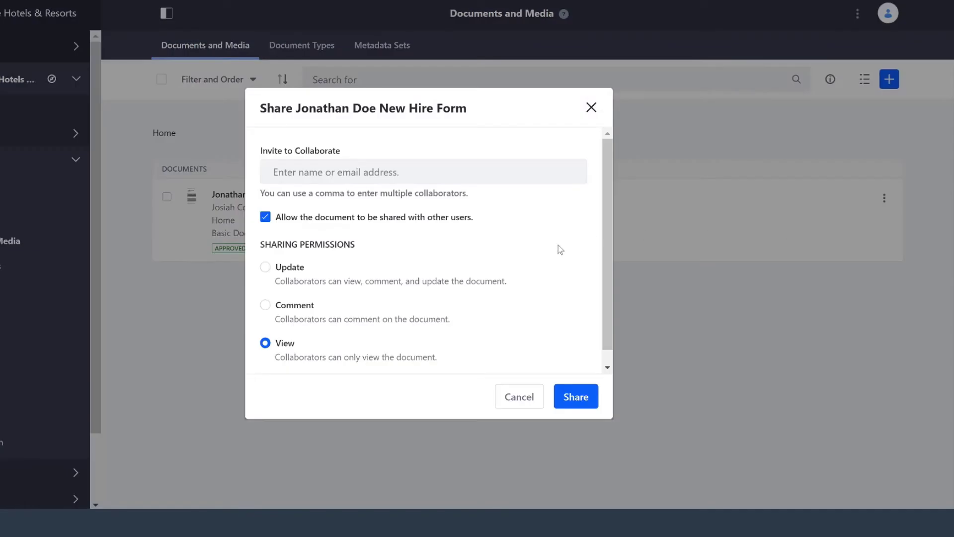
pyautogui.click(508, 396)
pyautogui.click(883, 197)
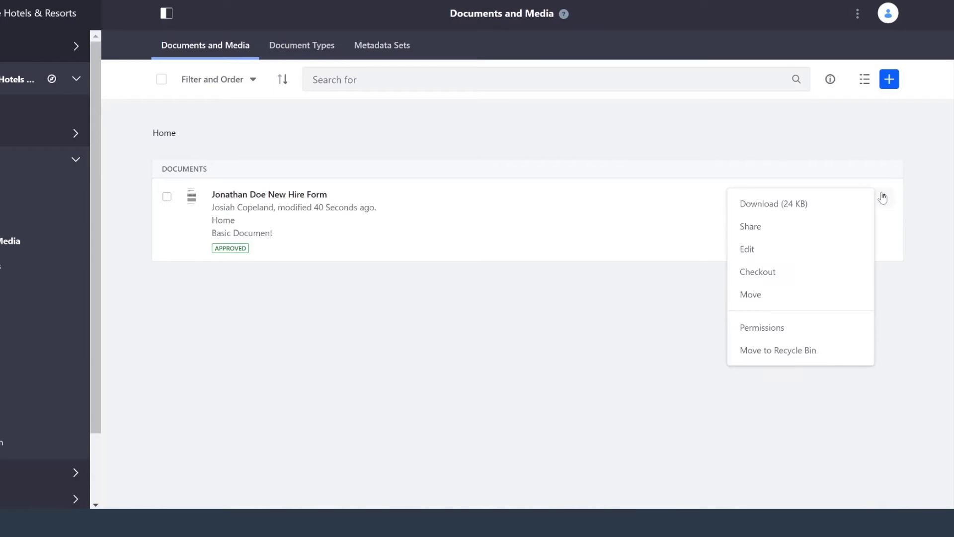
pyautogui.click(801, 254)
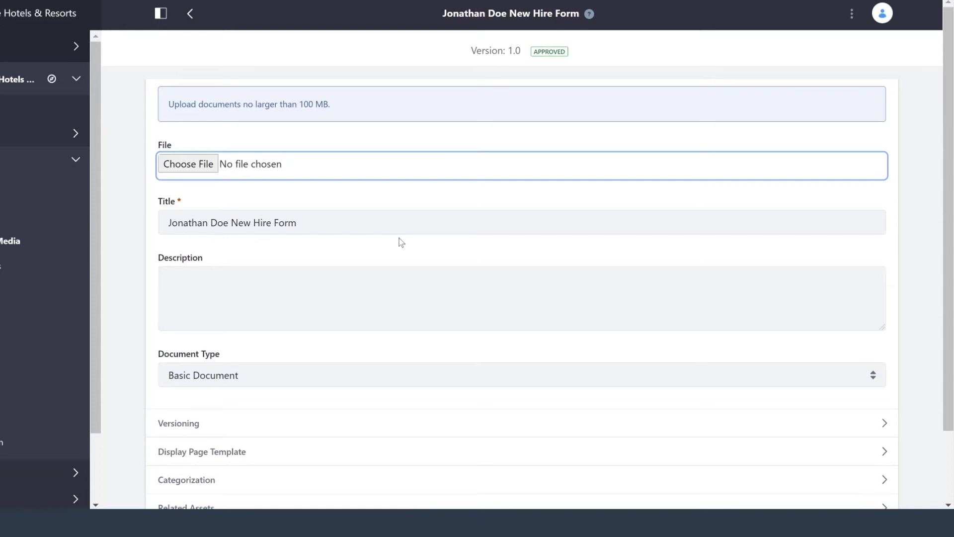
pyautogui.click(190, 14)
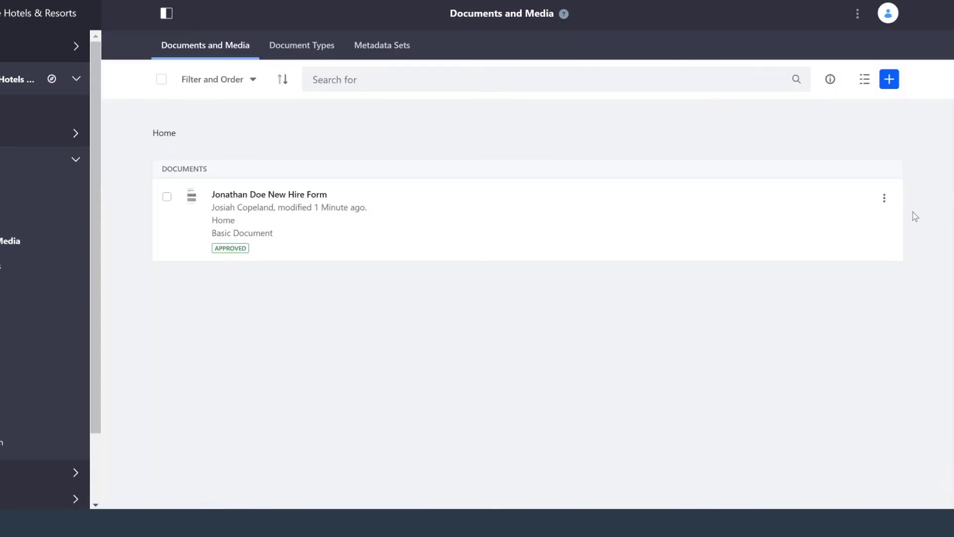
# Step: Check out the New Hire Form, then cancel the checkout to unlock it
pyautogui.click(884, 198)
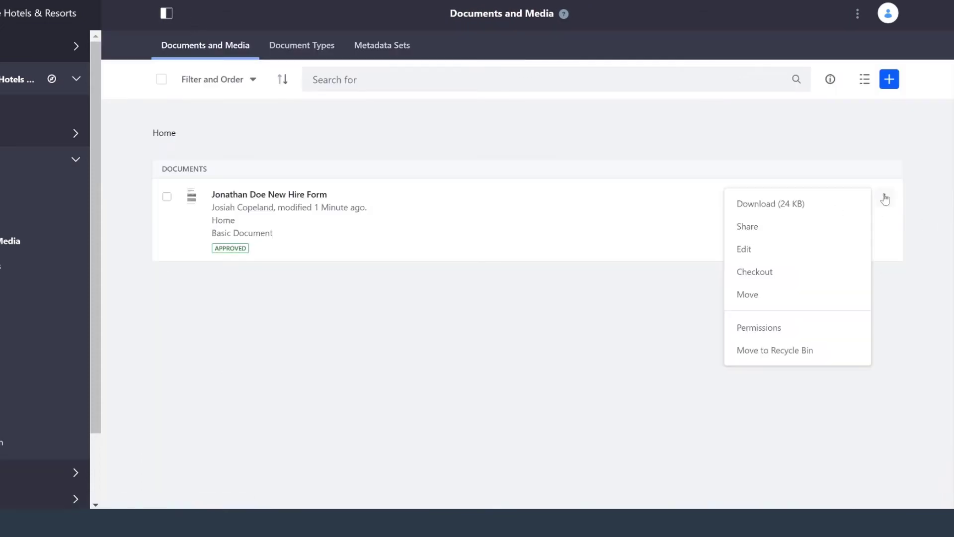
pyautogui.click(805, 274)
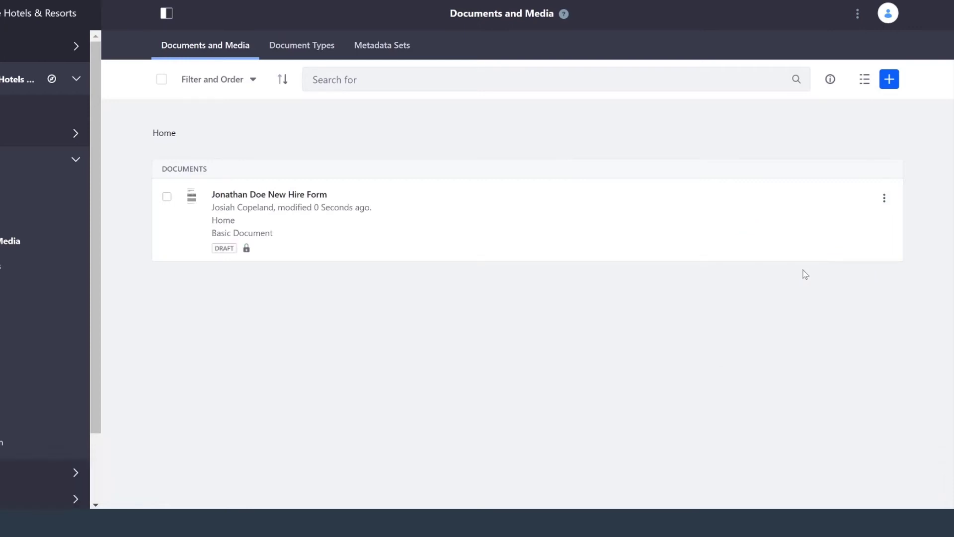
pyautogui.click(884, 198)
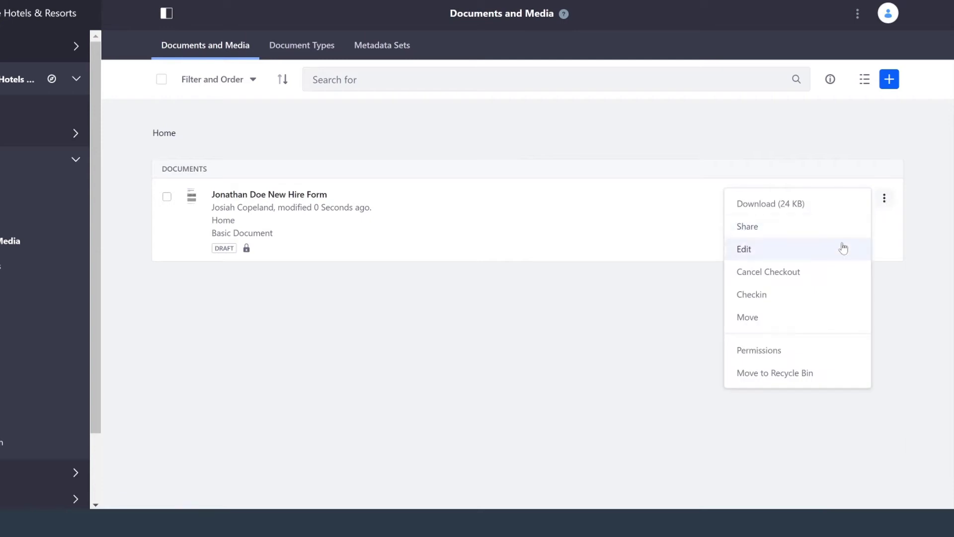
pyautogui.click(814, 278)
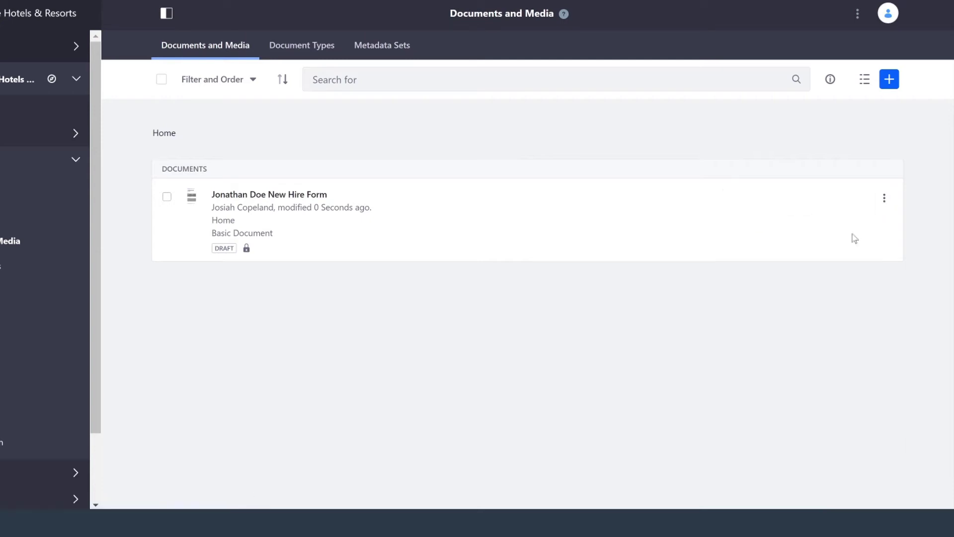
pyautogui.click(884, 201)
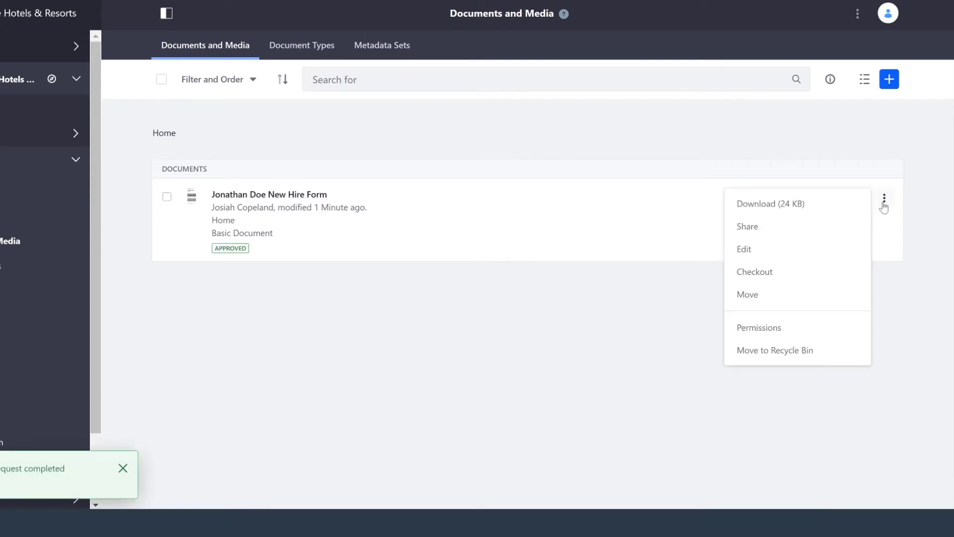
# Step: Move the New Hire Form into a newly created 'New Hire' folder
pyautogui.click(810, 298)
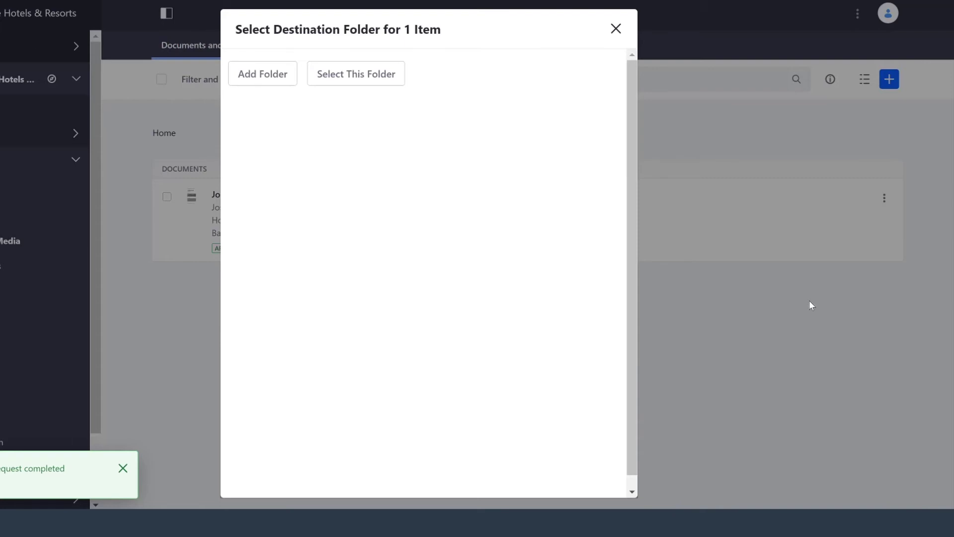
pyautogui.click(272, 80)
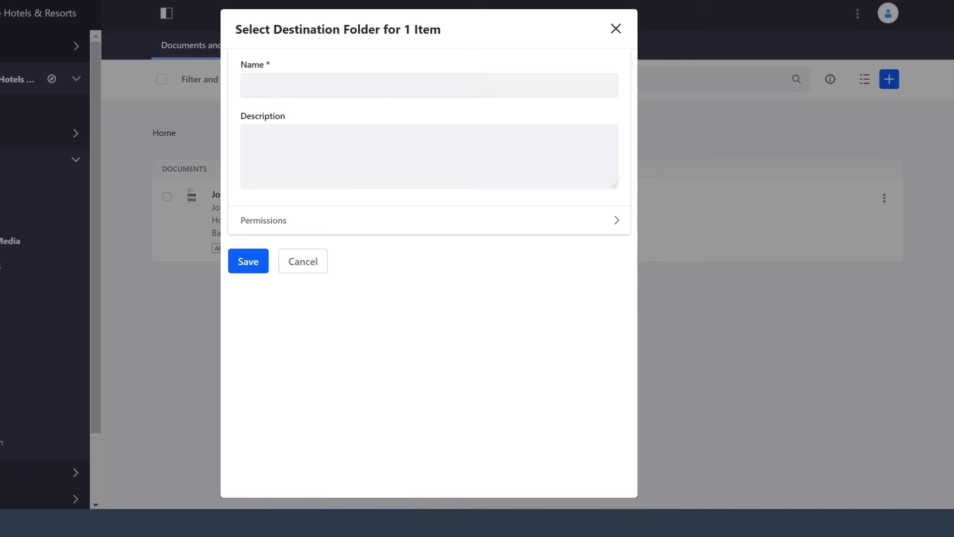
pyautogui.click(429, 85)
pyautogui.write('New Hire')
pyautogui.click(257, 266)
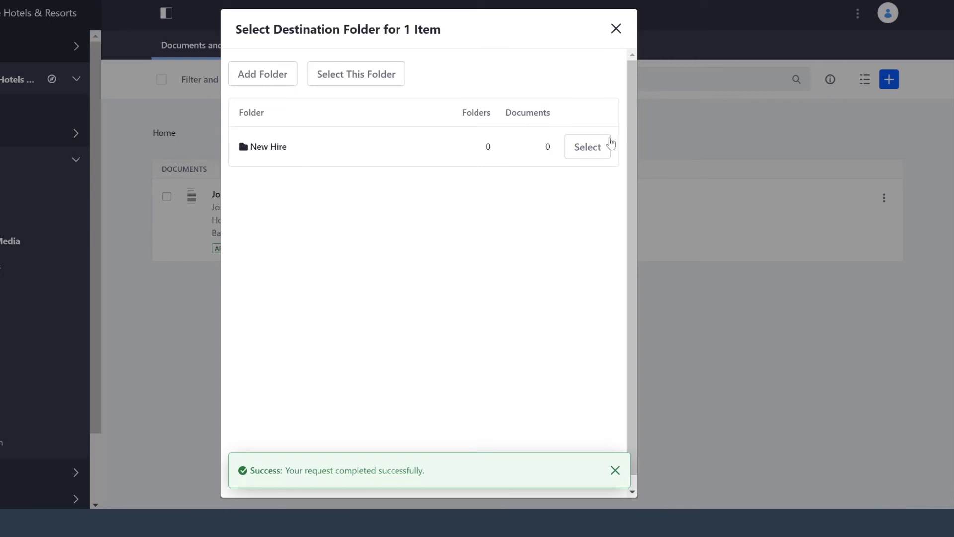
pyautogui.click(609, 145)
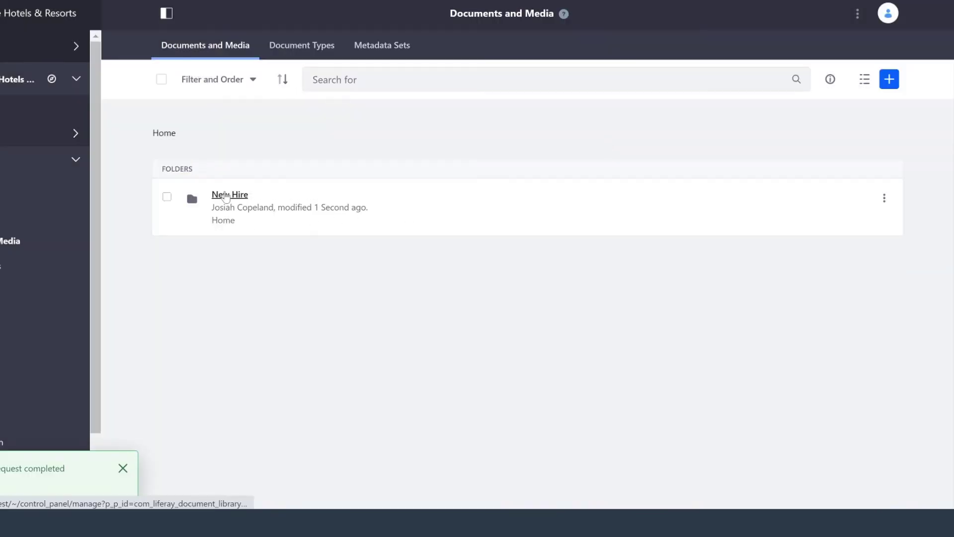
pyautogui.click(225, 196)
# Step: Review the New Hire Form's permissions and close them without changes
pyautogui.click(883, 200)
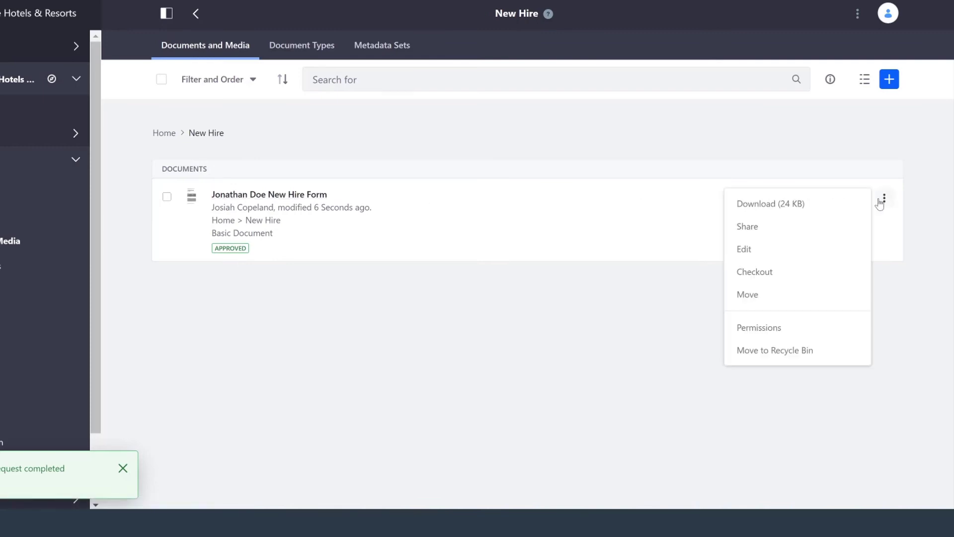
pyautogui.click(805, 327)
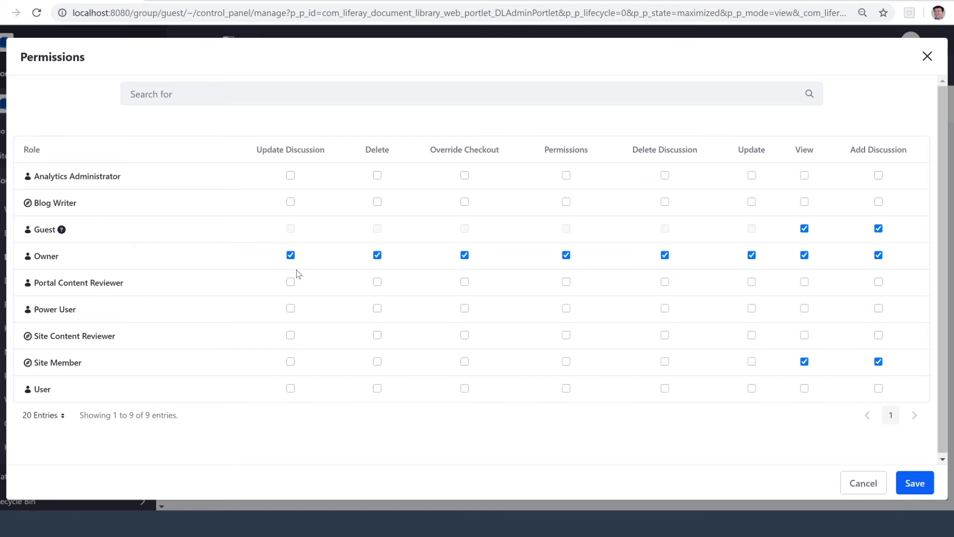
pyautogui.click(860, 484)
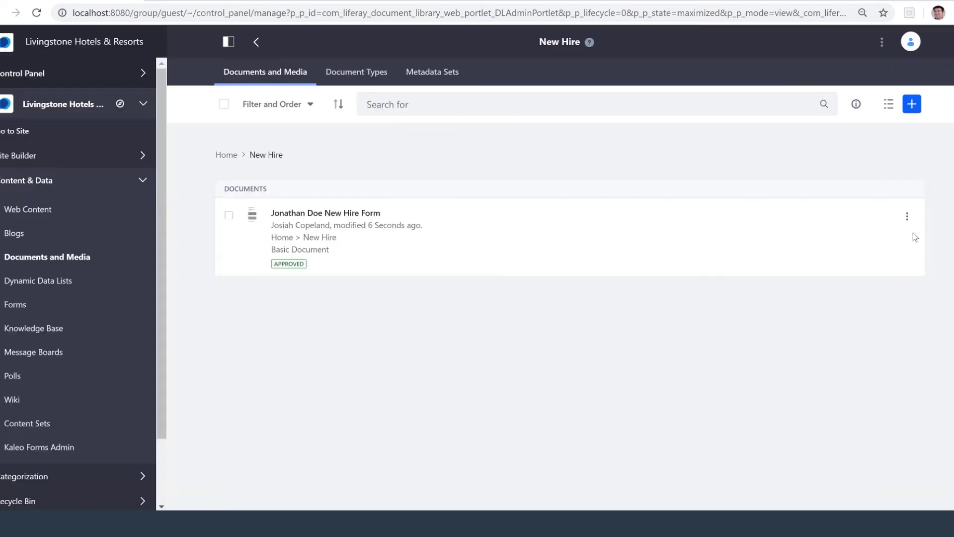
pyautogui.click(908, 217)
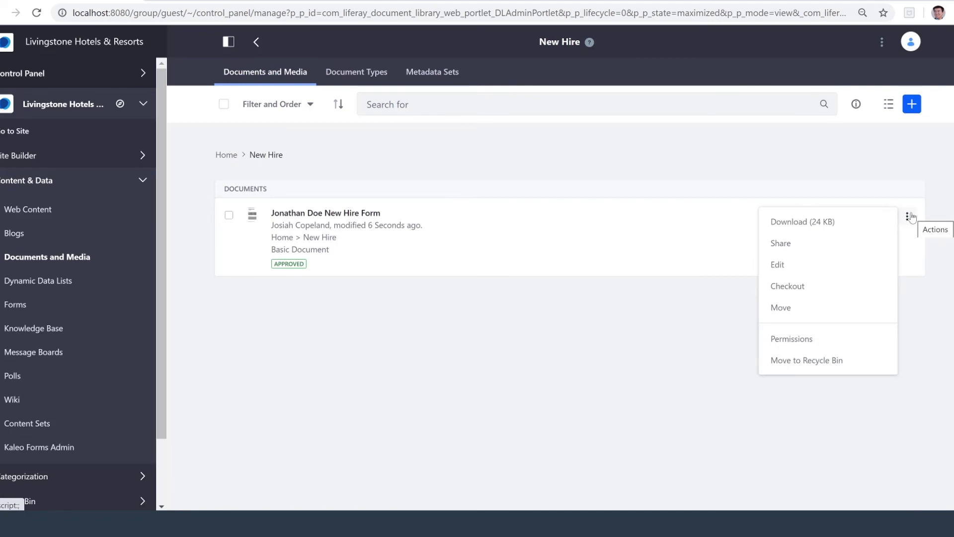
pyautogui.click(861, 414)
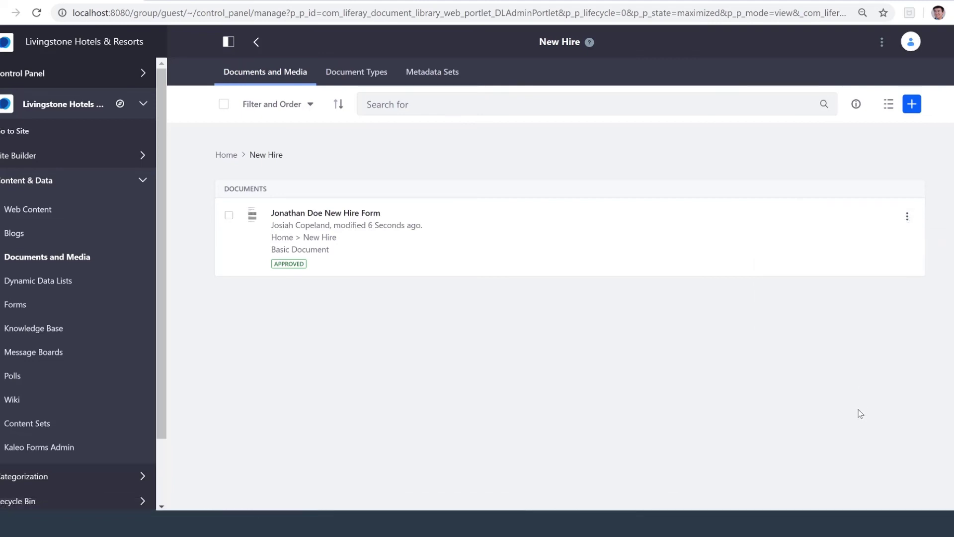
# Step: Select the New Hire Form and briefly view its details panel
pyautogui.click(229, 215)
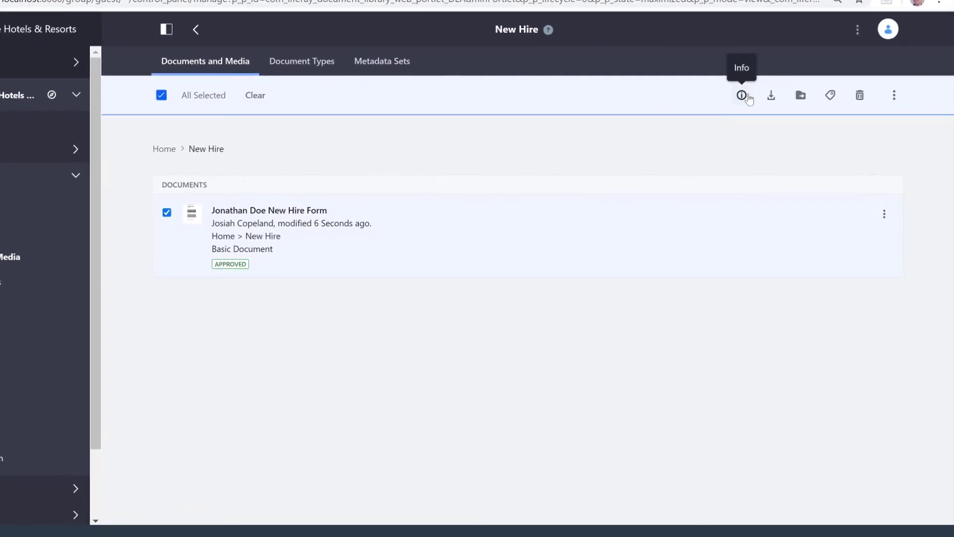
pyautogui.click(742, 96)
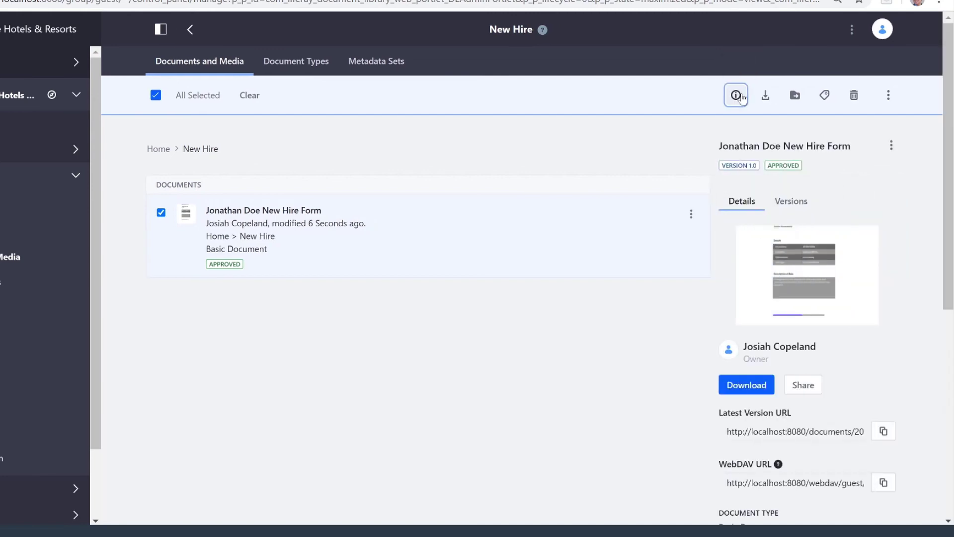
pyautogui.click(742, 97)
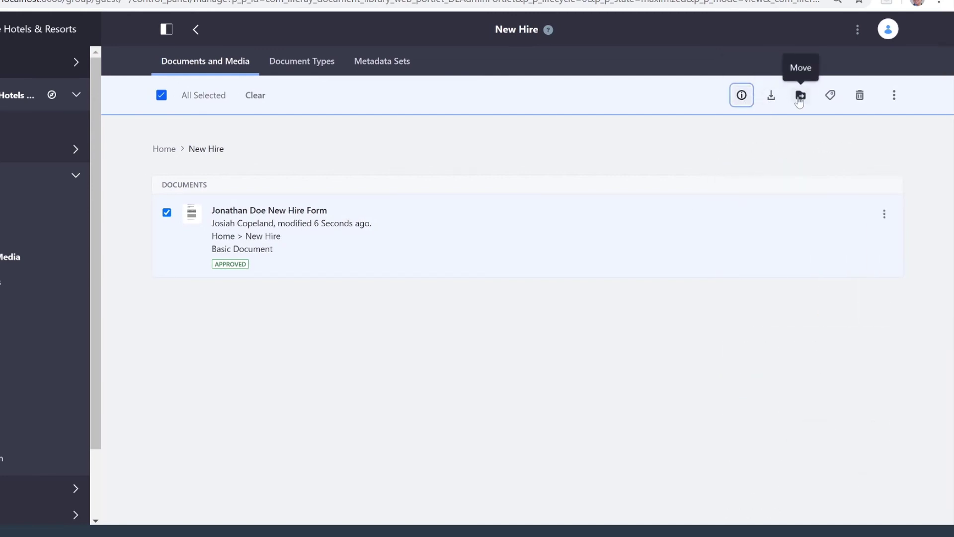
# Step: Add the tag 'new hire' to the selected New Hire Form and save
pyautogui.click(830, 96)
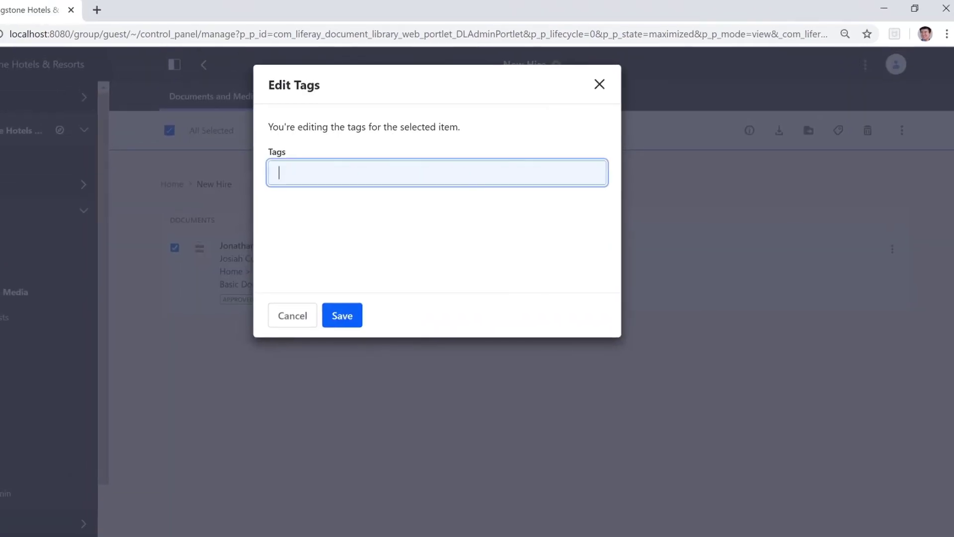
pyautogui.write('new hire')
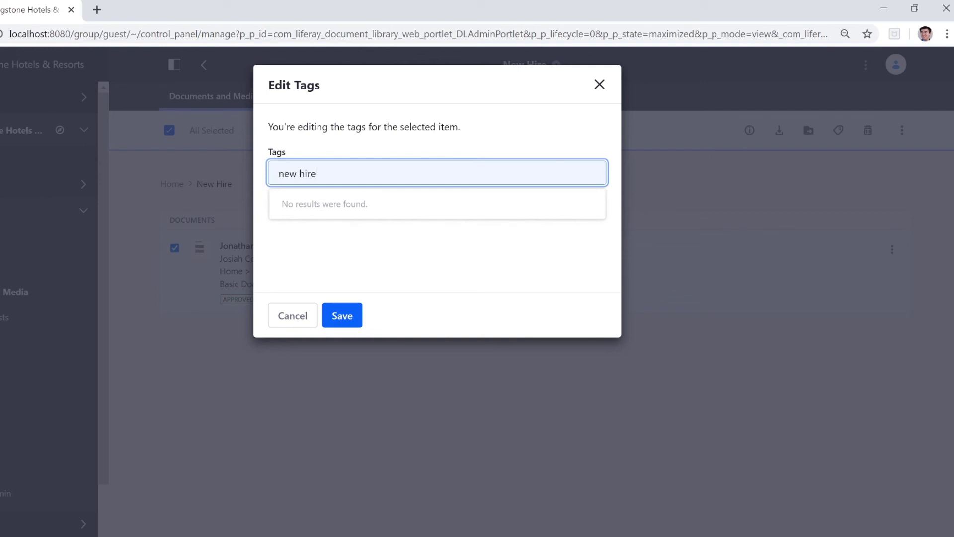
pyautogui.press('Return')
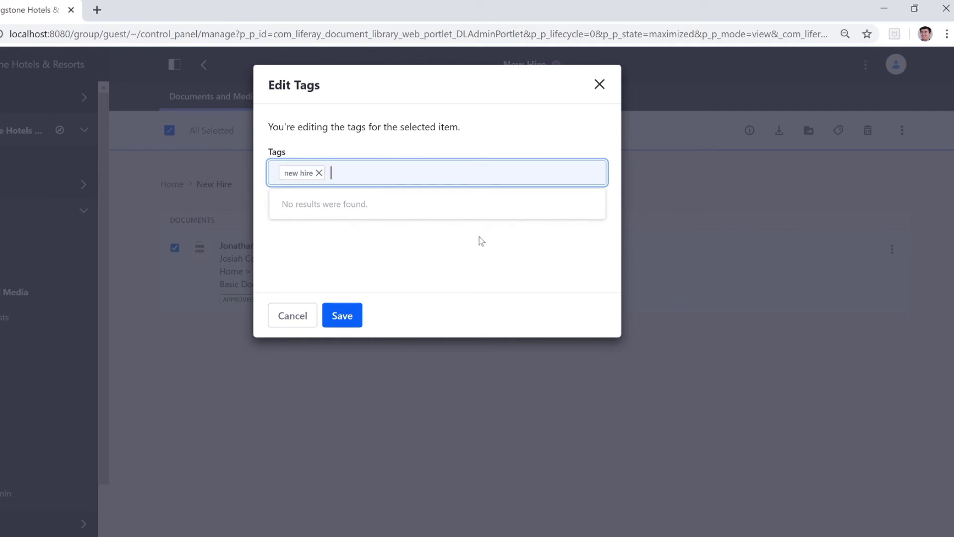
pyautogui.click(354, 317)
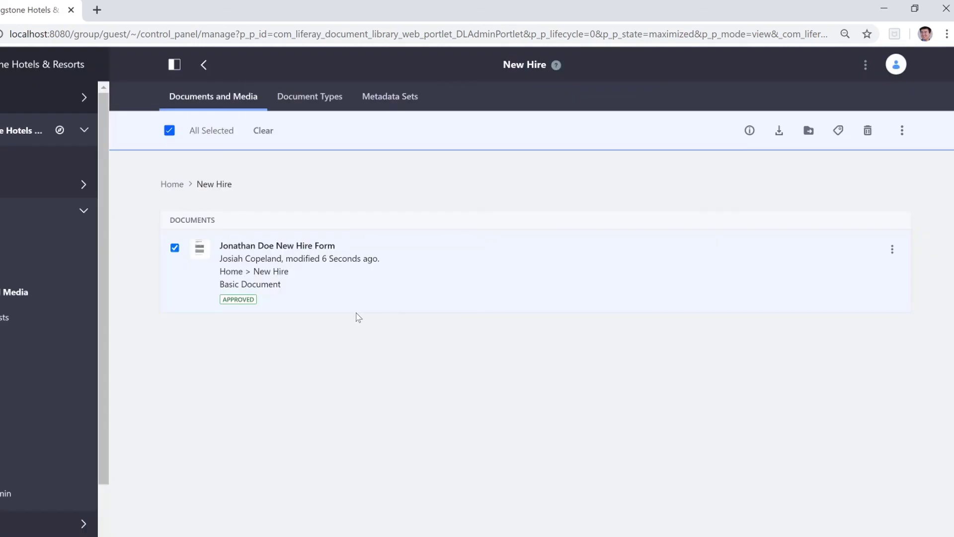